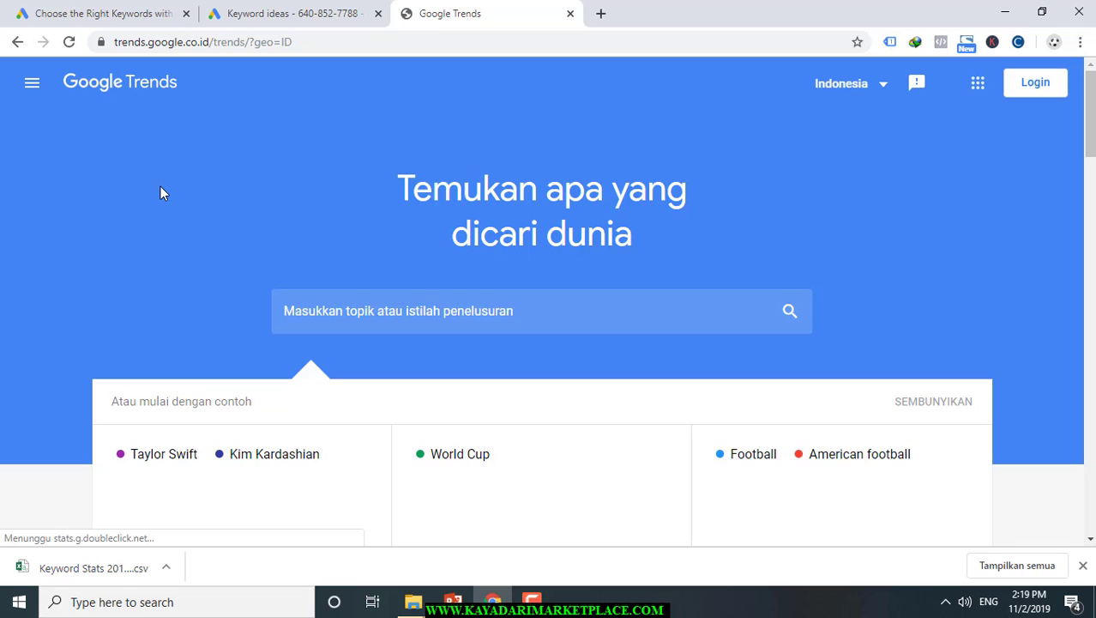
- Look up the search trend for the term "Sepatu Gratica" in Indonesia
click(420, 323)
text(Sepatu )
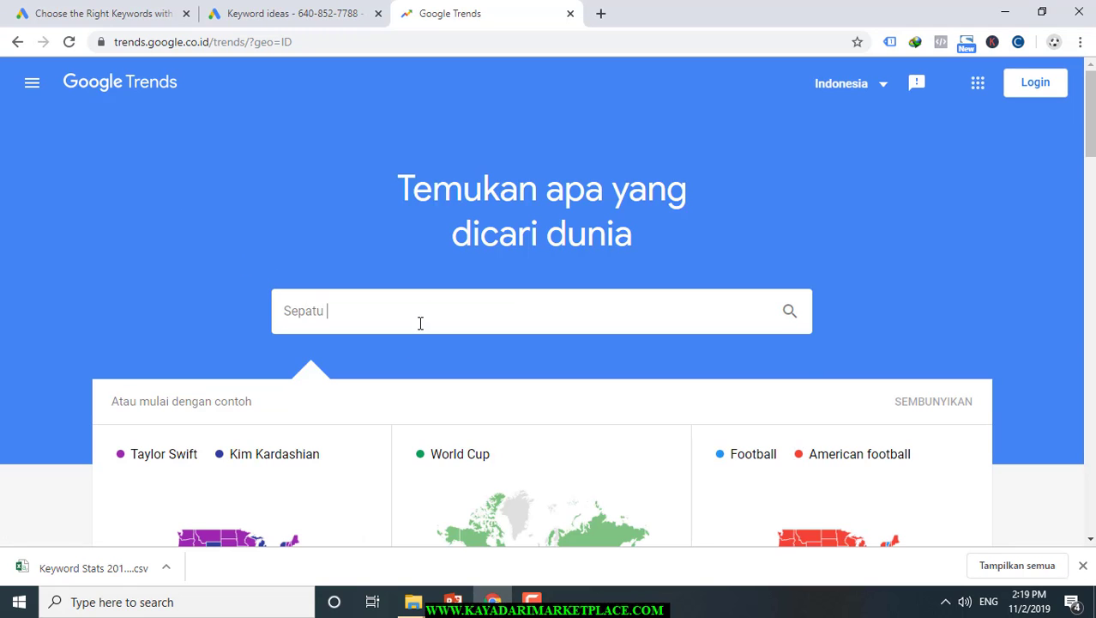
text(Gratica)
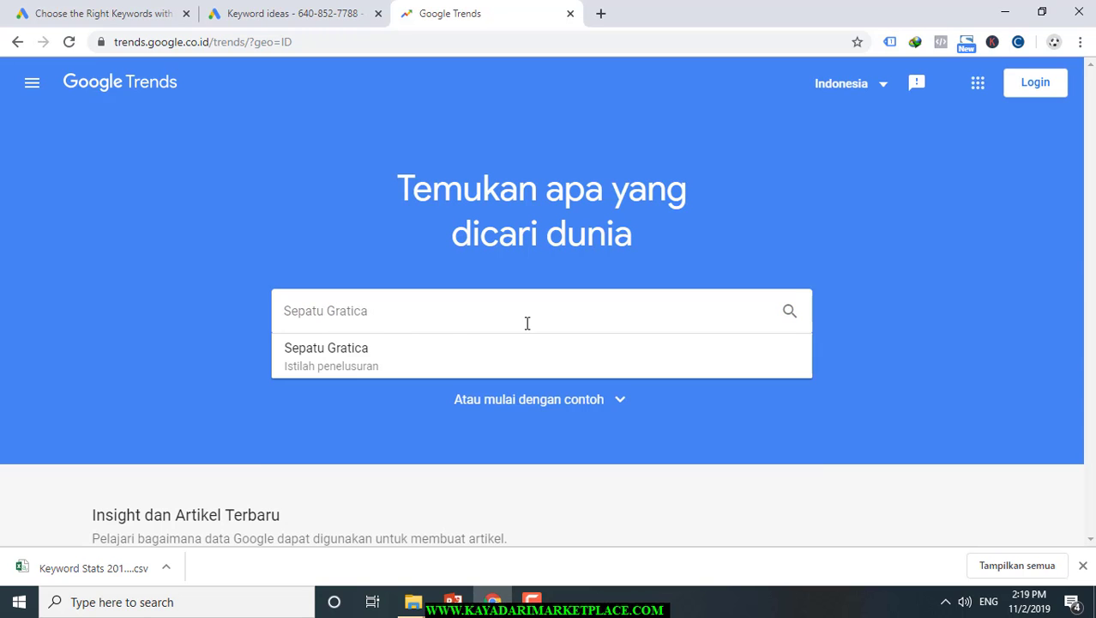
click(401, 350)
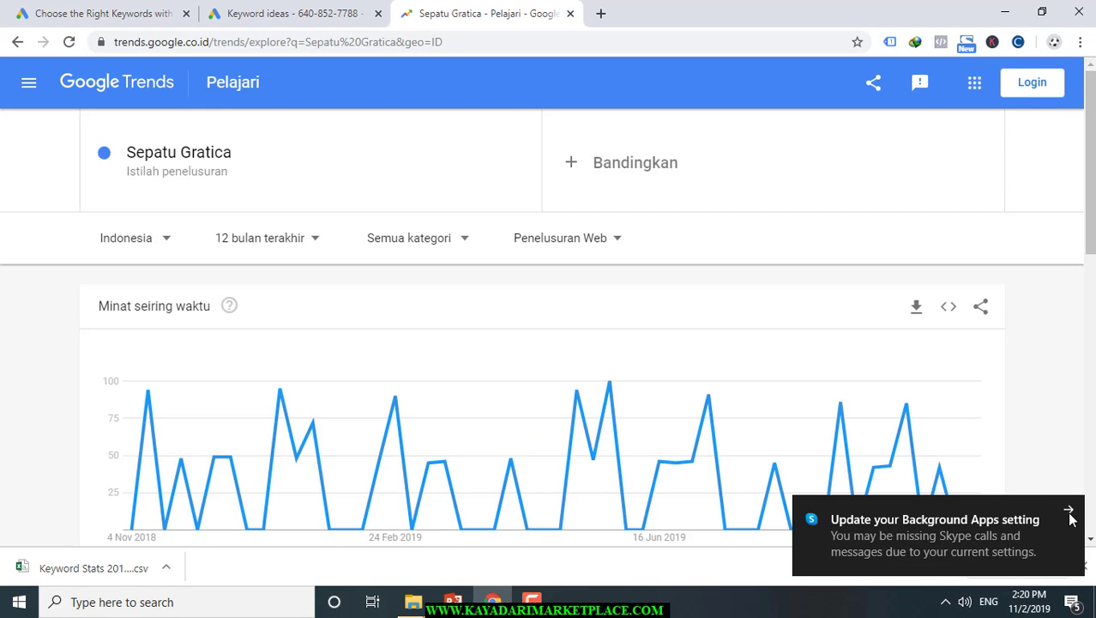
- Dismiss the Skype notification and examine the interest-over-time chart for "Sepatu Gratica"
click(1069, 513)
scroll(588, 454, down, 2)
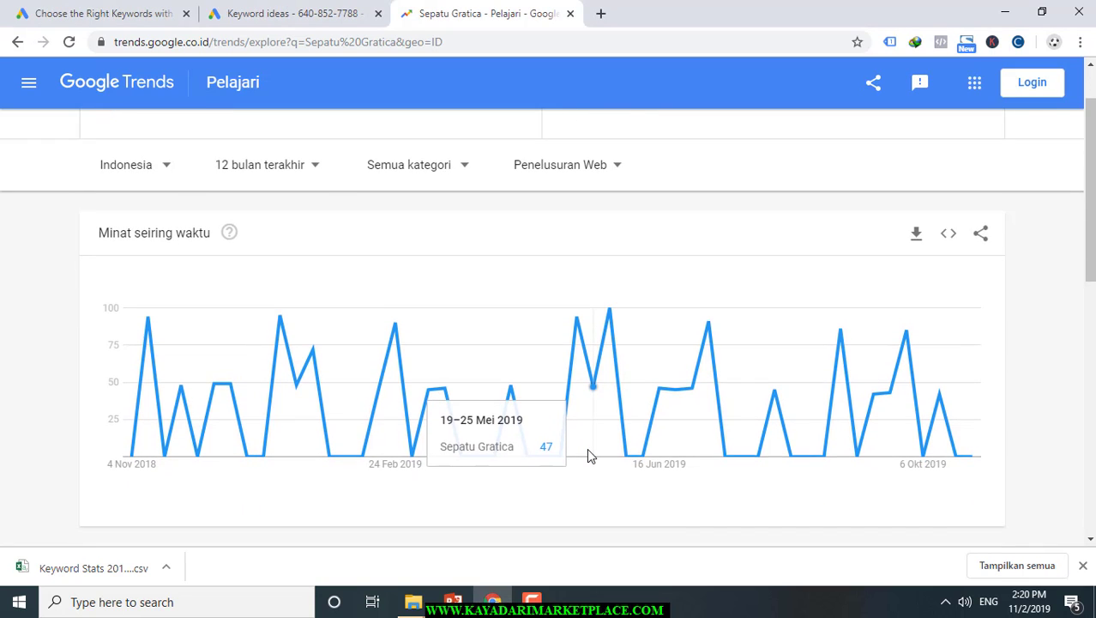
scroll(588, 453, down, 2)
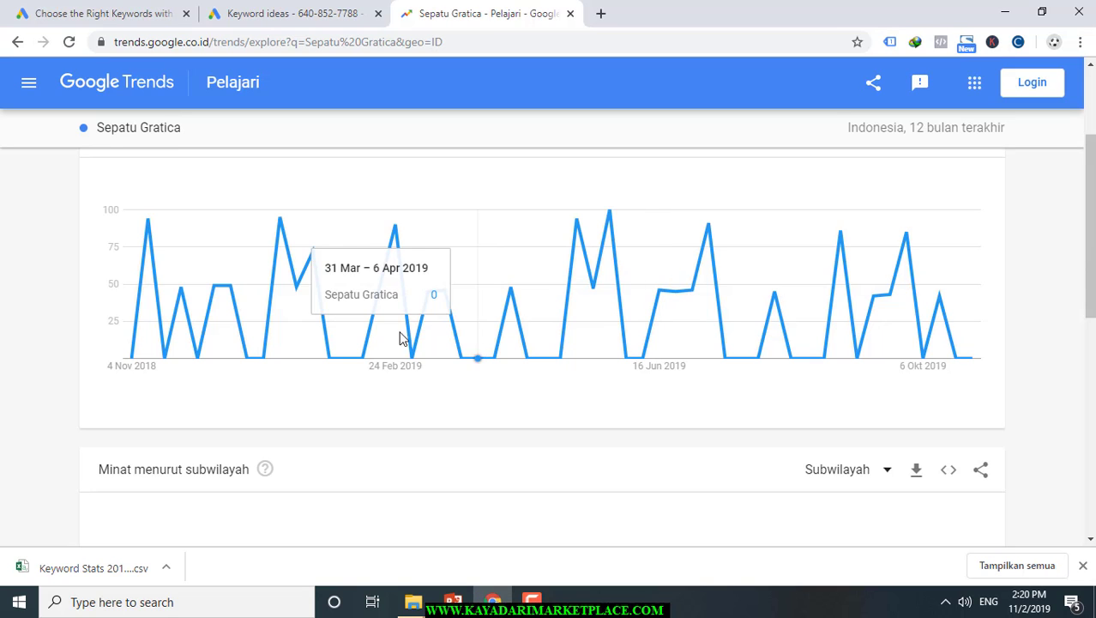
scroll(211, 314, up, 2)
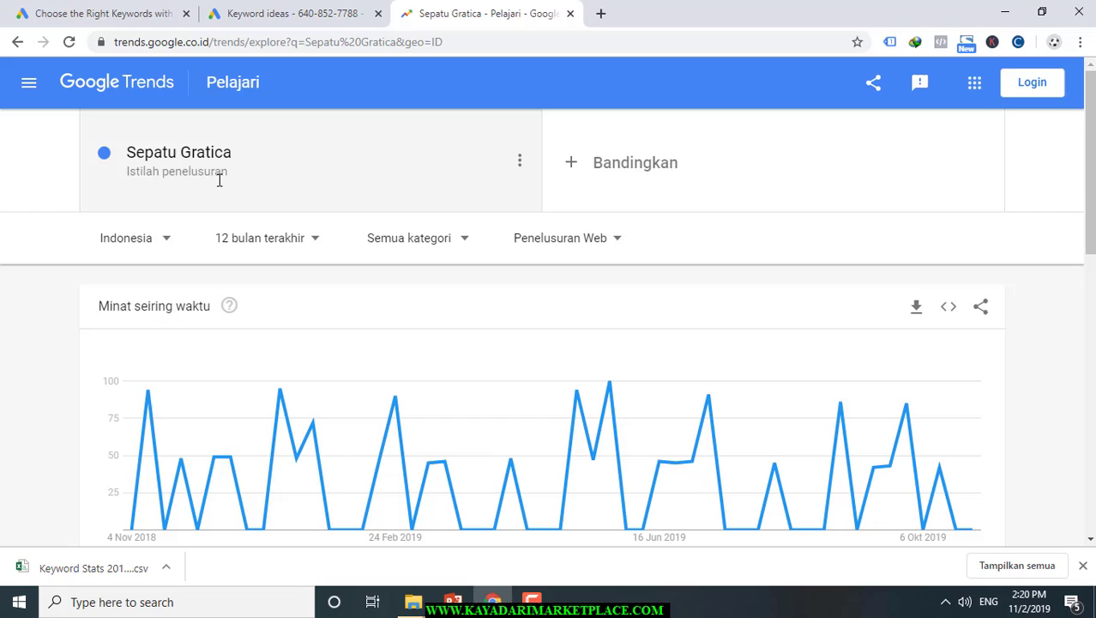
- Shorten the explored search term to "Sepatu" and load its trend
click(519, 163)
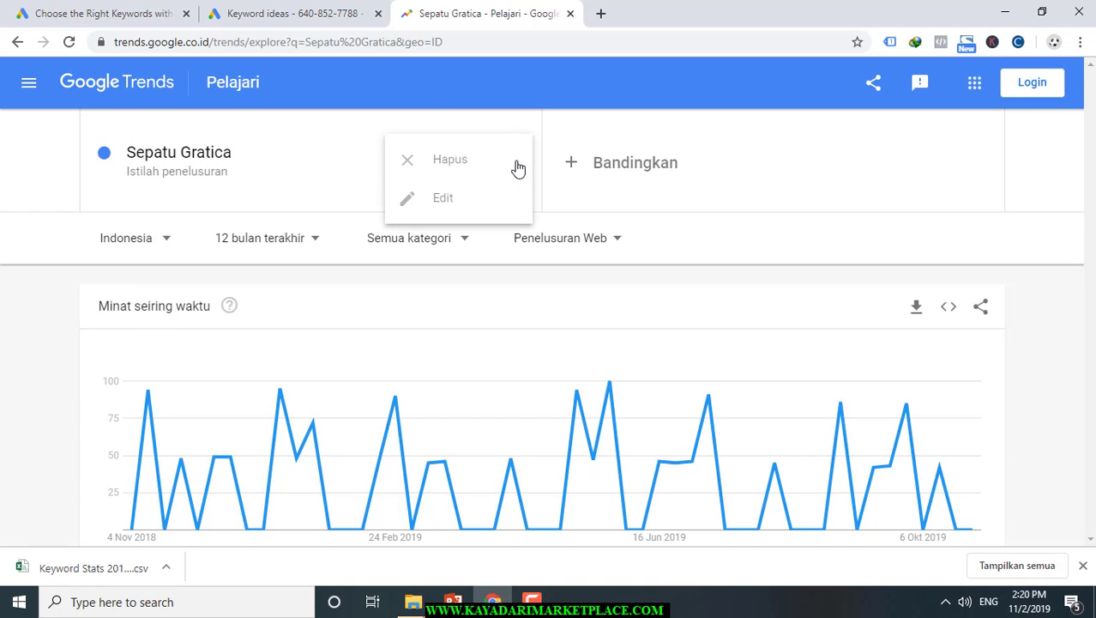
click(453, 197)
click(322, 182)
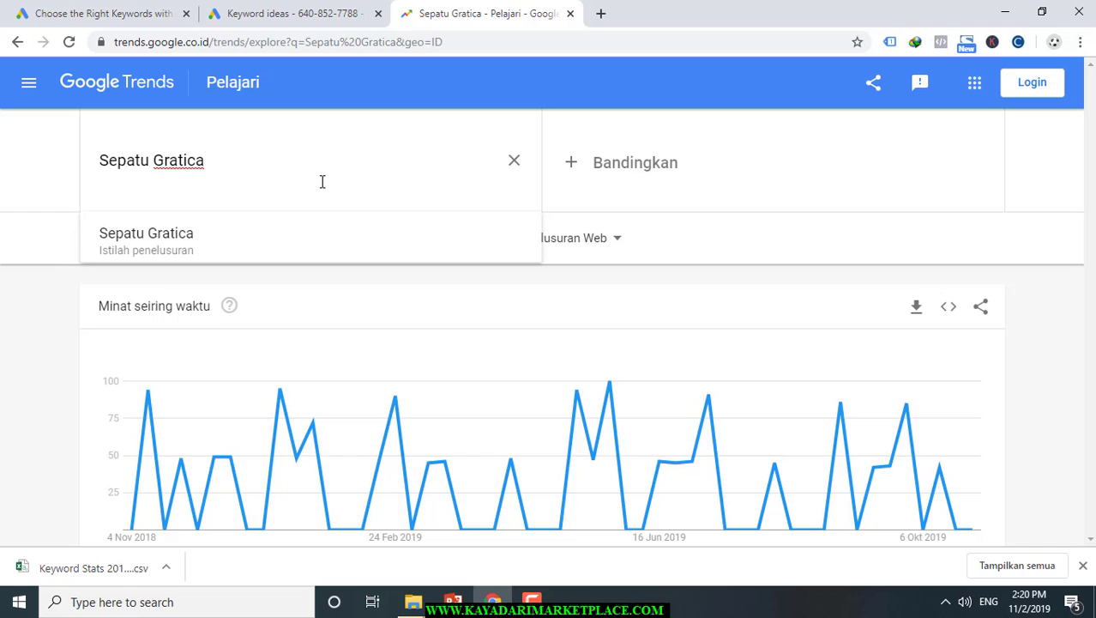
key(BackSpace)
key(BackSpace)
key(BackSpace)
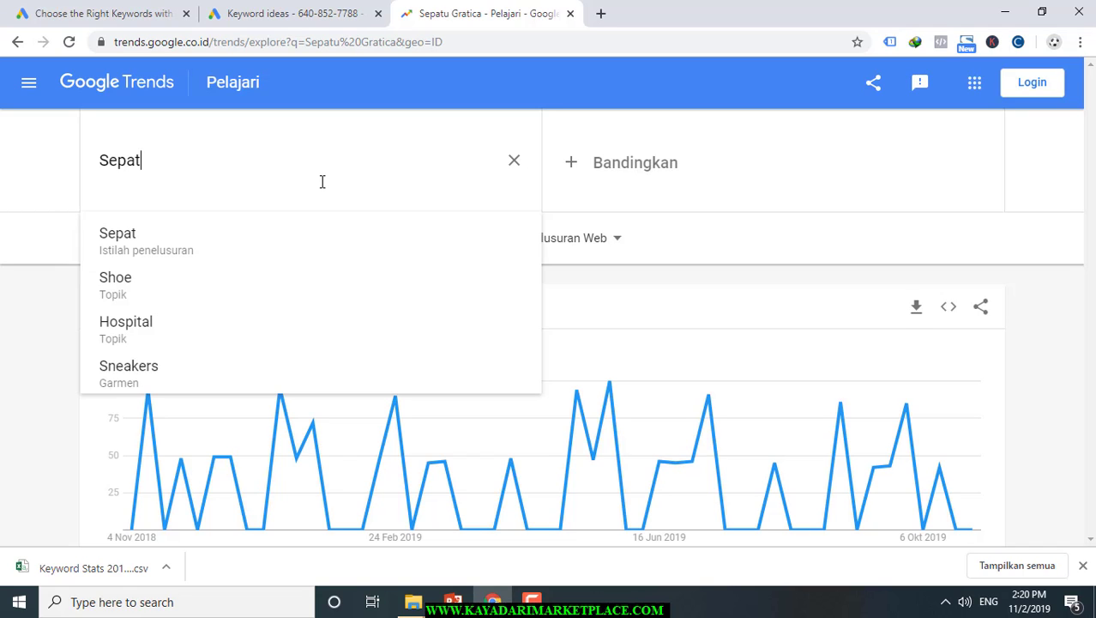
key(Return)
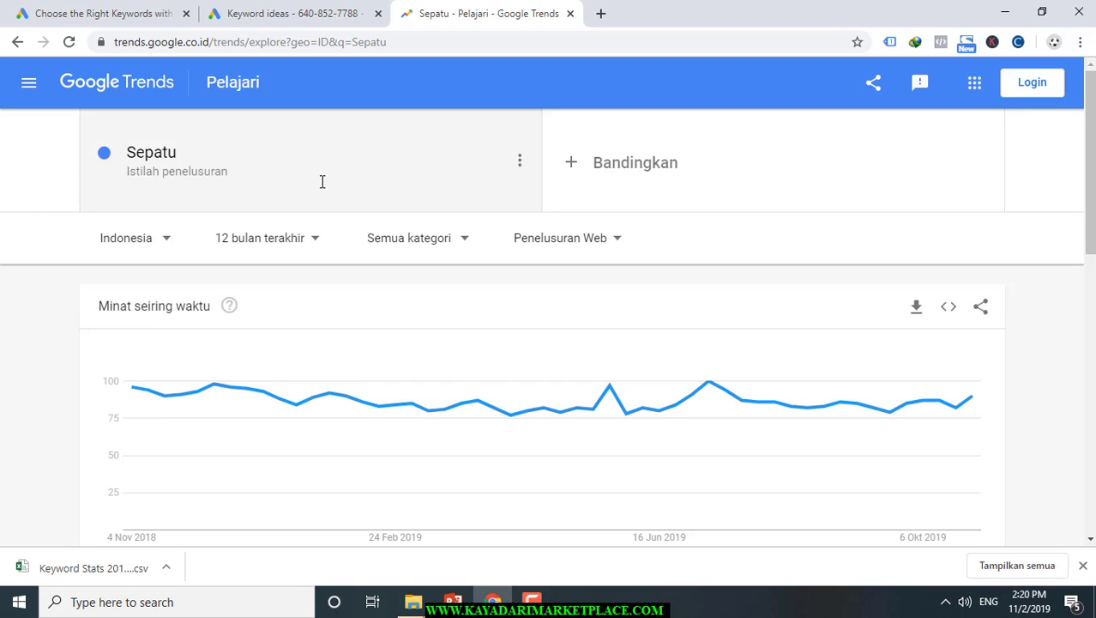
- Change the explored search term to "Sepatu Wanita" and load its trend
click(521, 163)
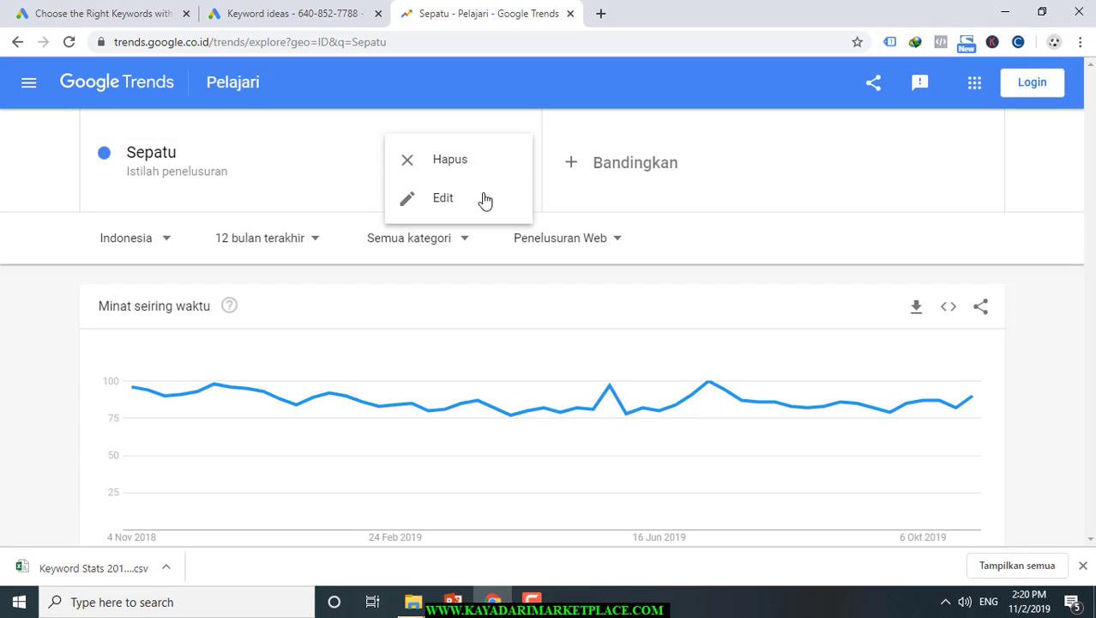
click(477, 199)
click(432, 183)
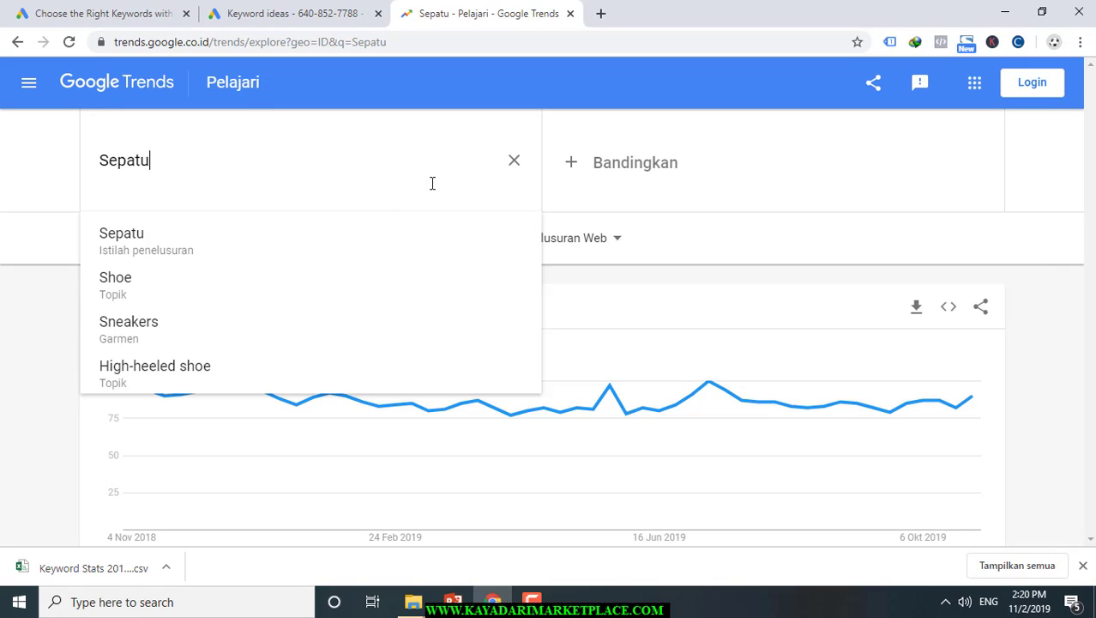
text(Wanita)
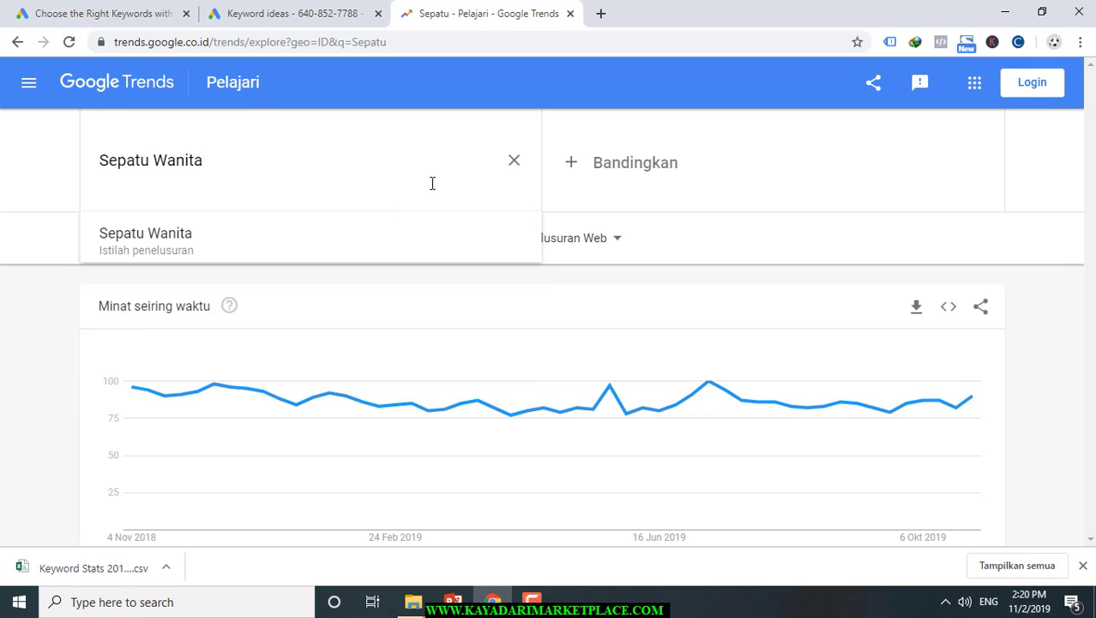
key(Return)
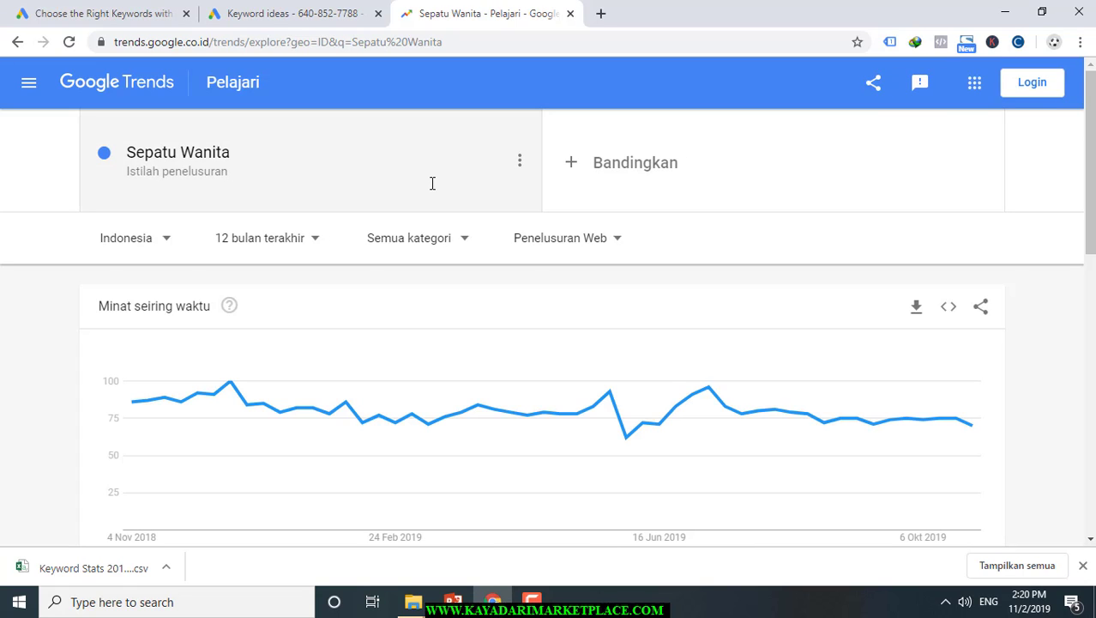
click(126, 152)
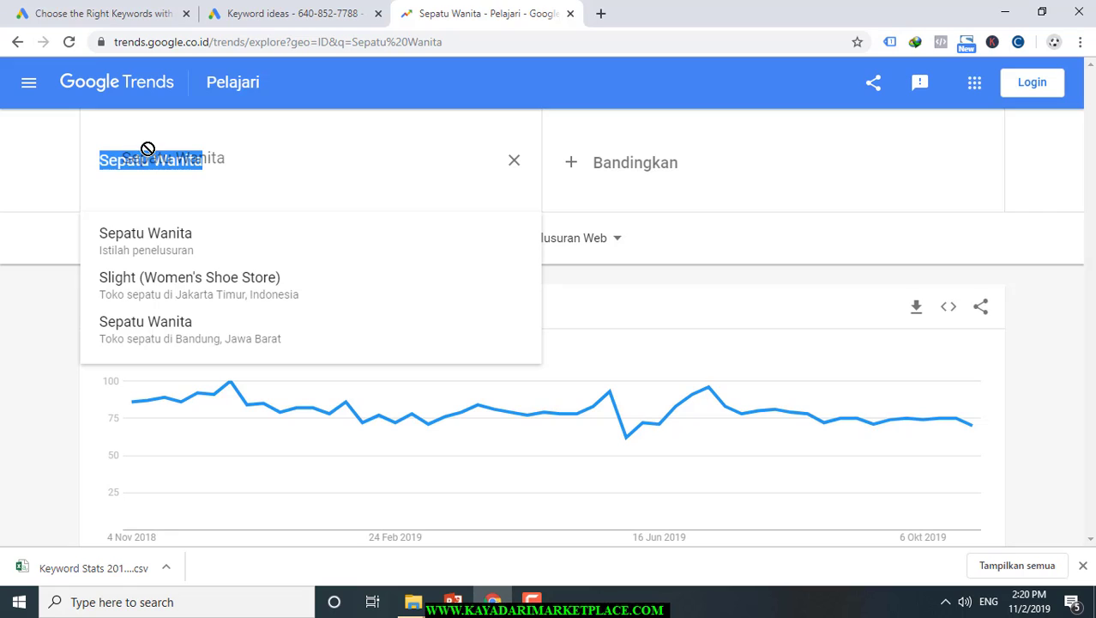
click(514, 161)
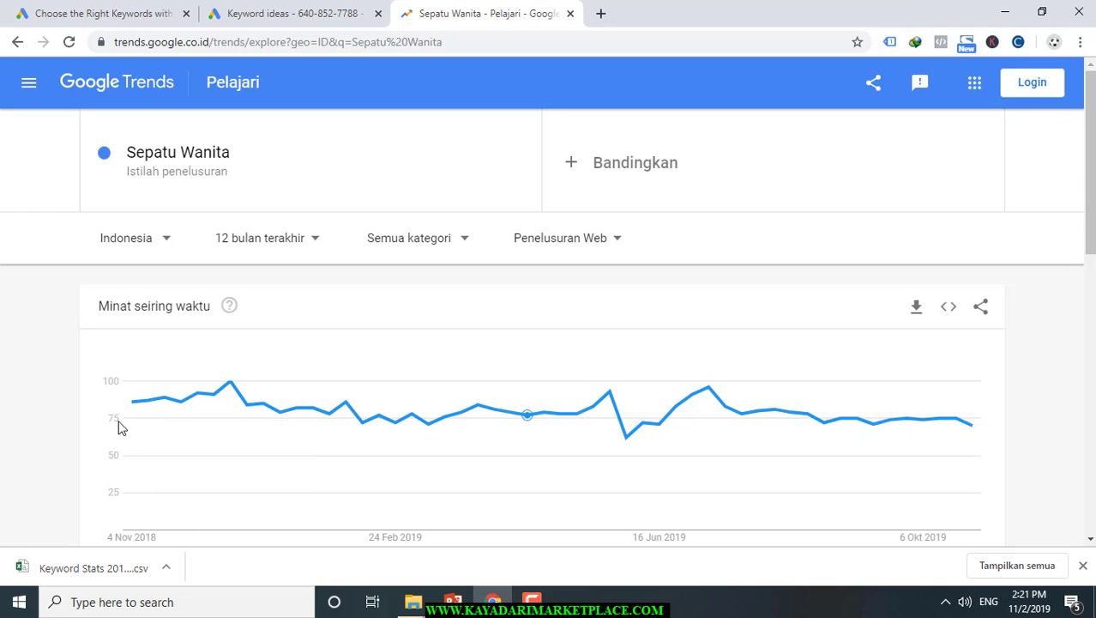
mouse_move(970, 440)
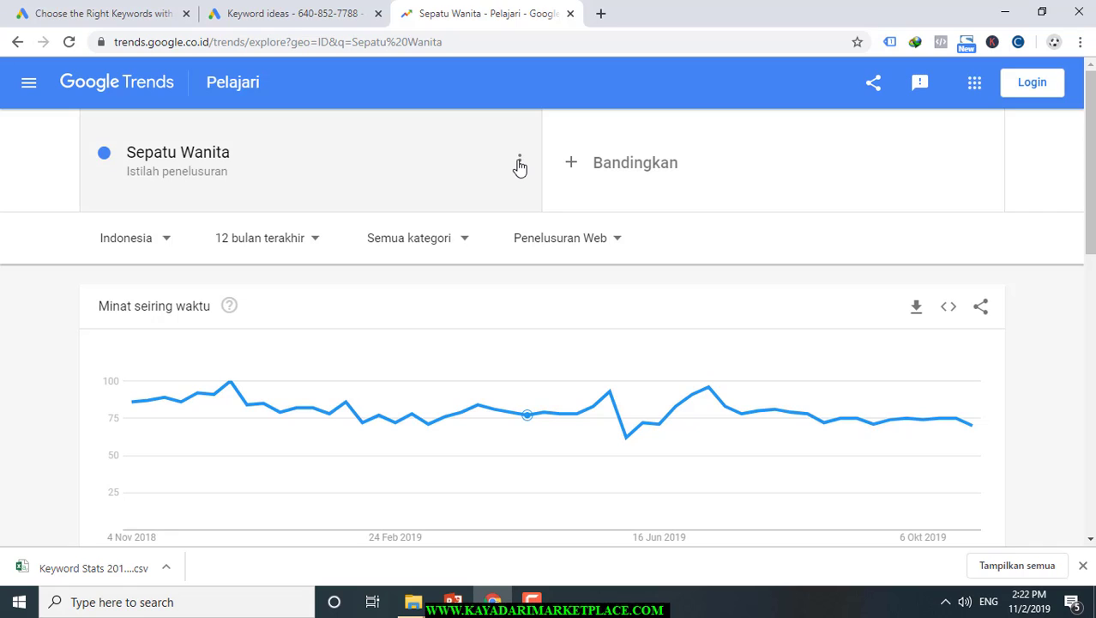
- Replace the explored search term with "gamis syari" and load its trend
click(519, 167)
click(452, 204)
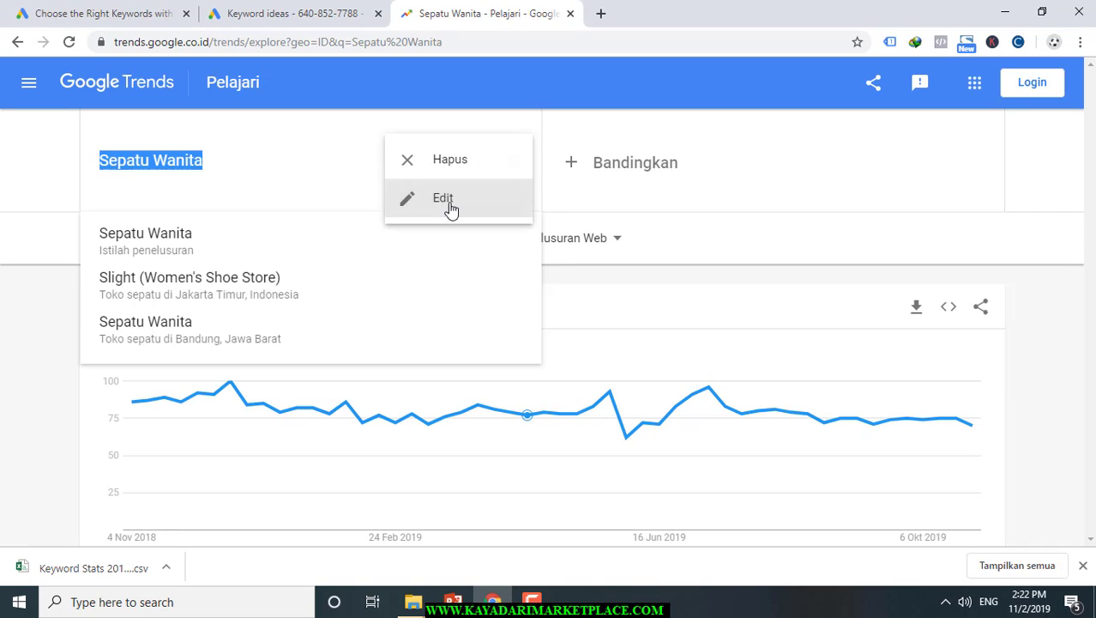
text(gamis)
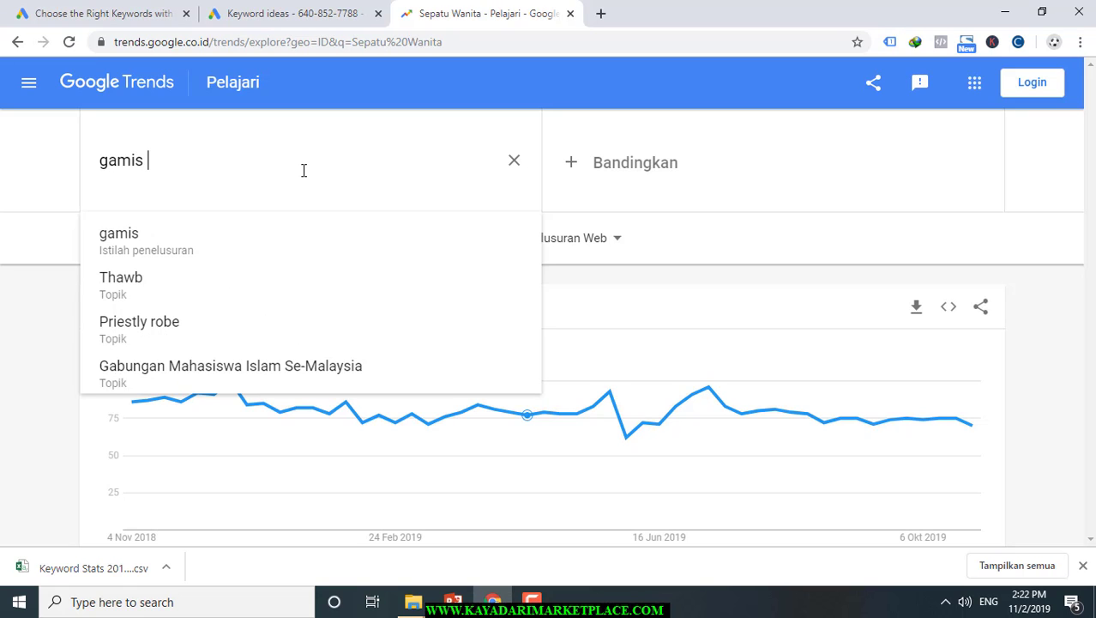
text( mus)
key(BackSpace)
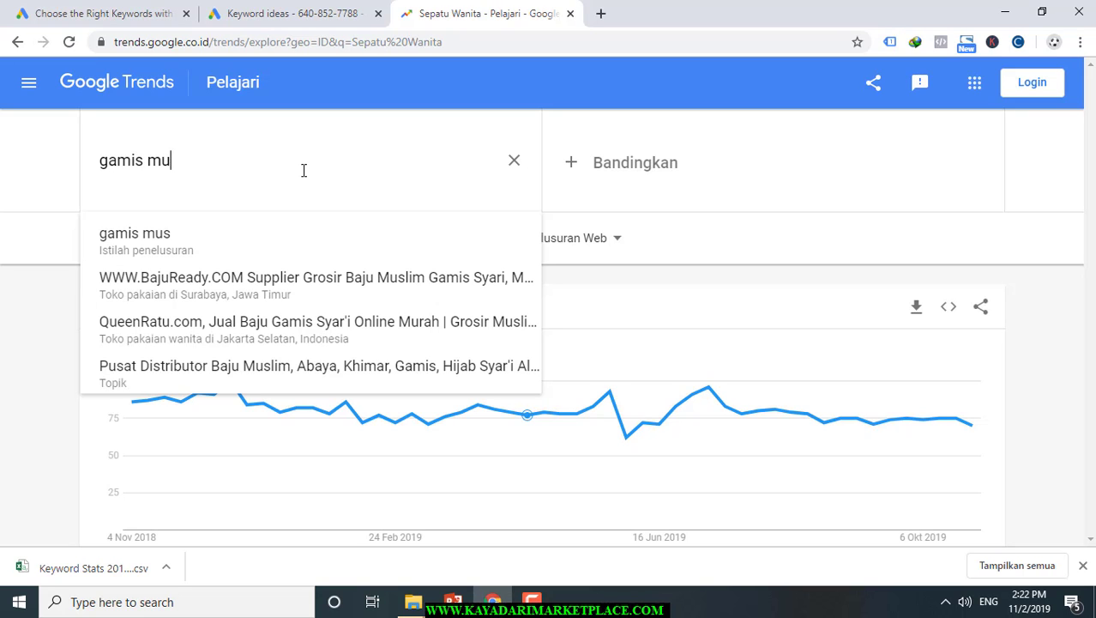
text(syari)
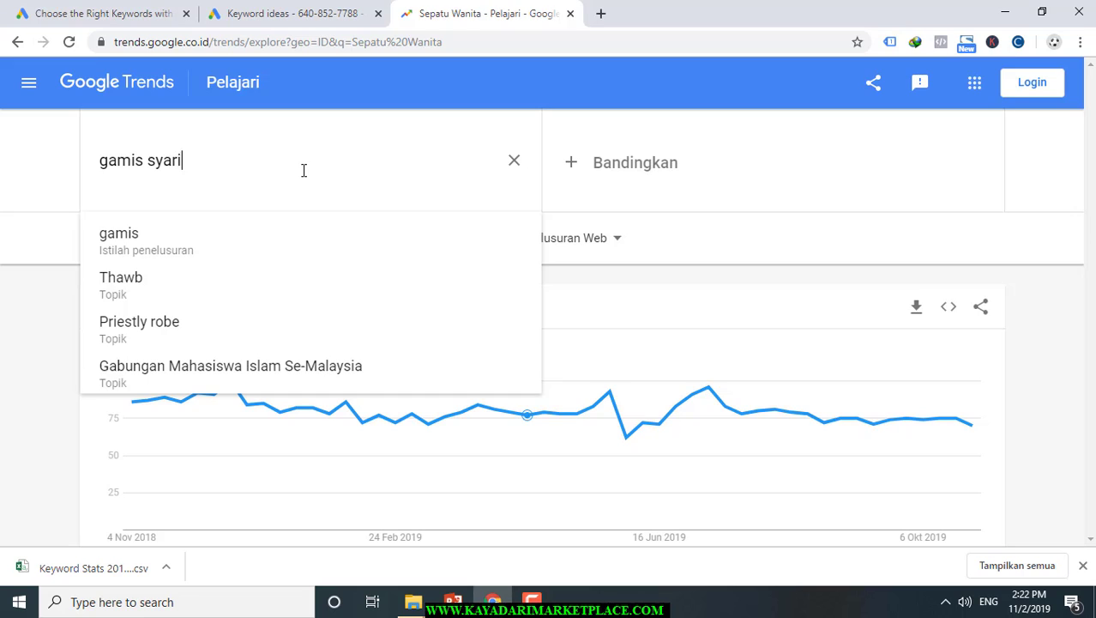
key(Return)
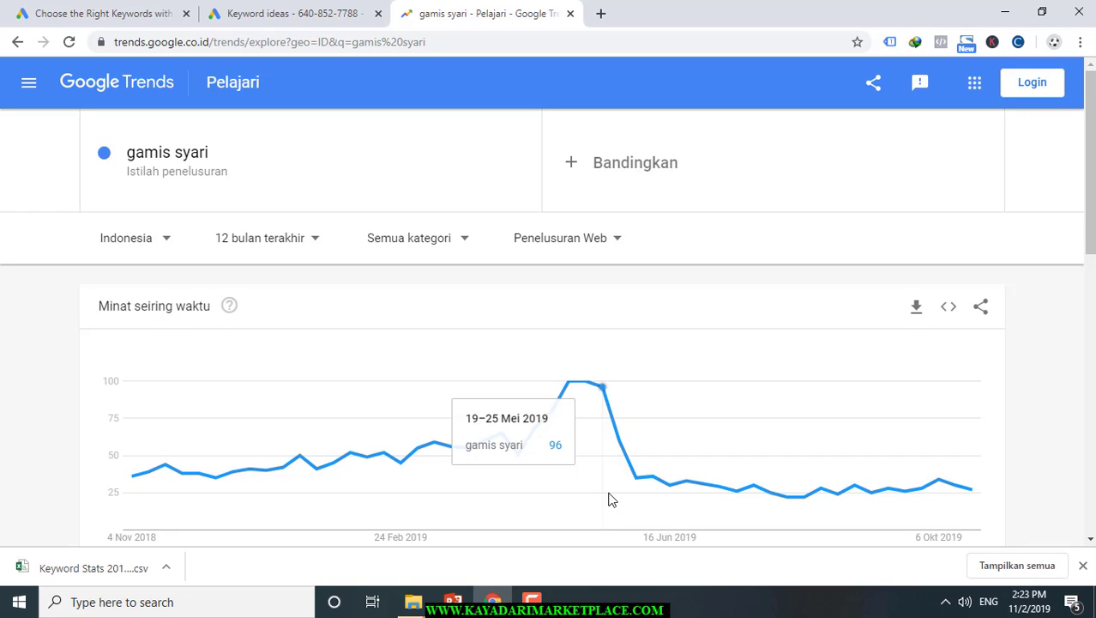
mouse_move(281, 159)
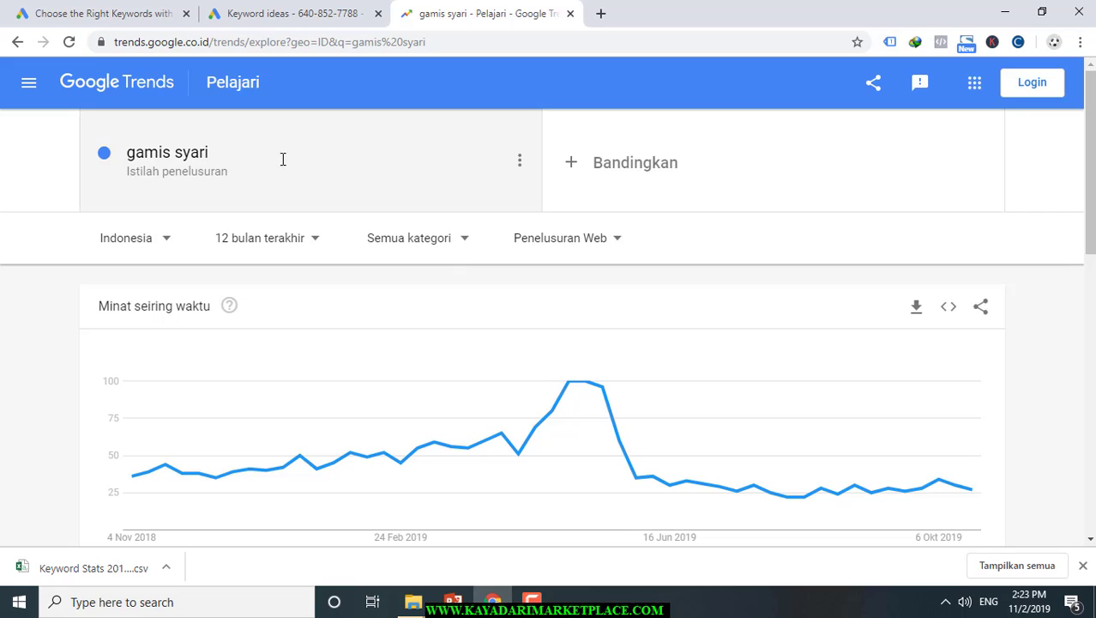
click(520, 165)
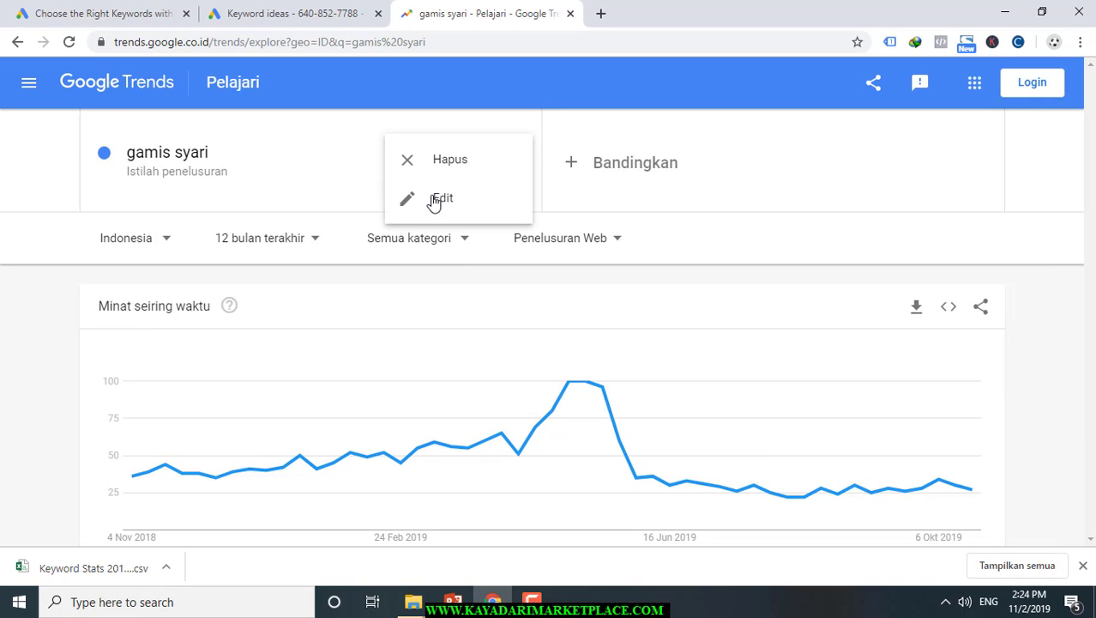
click(435, 198)
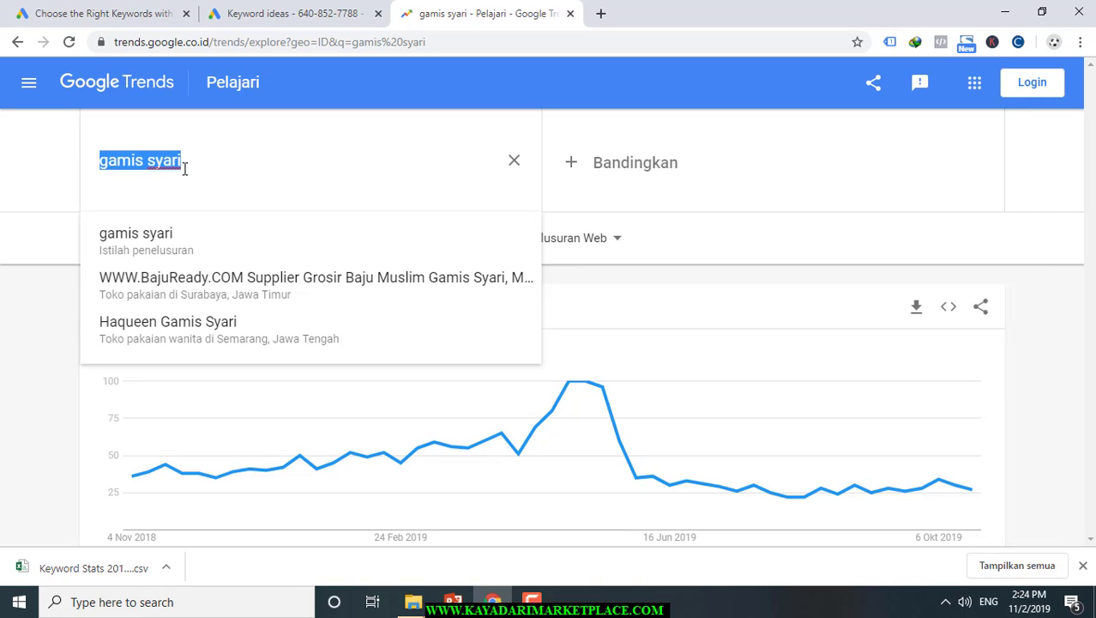
click(673, 355)
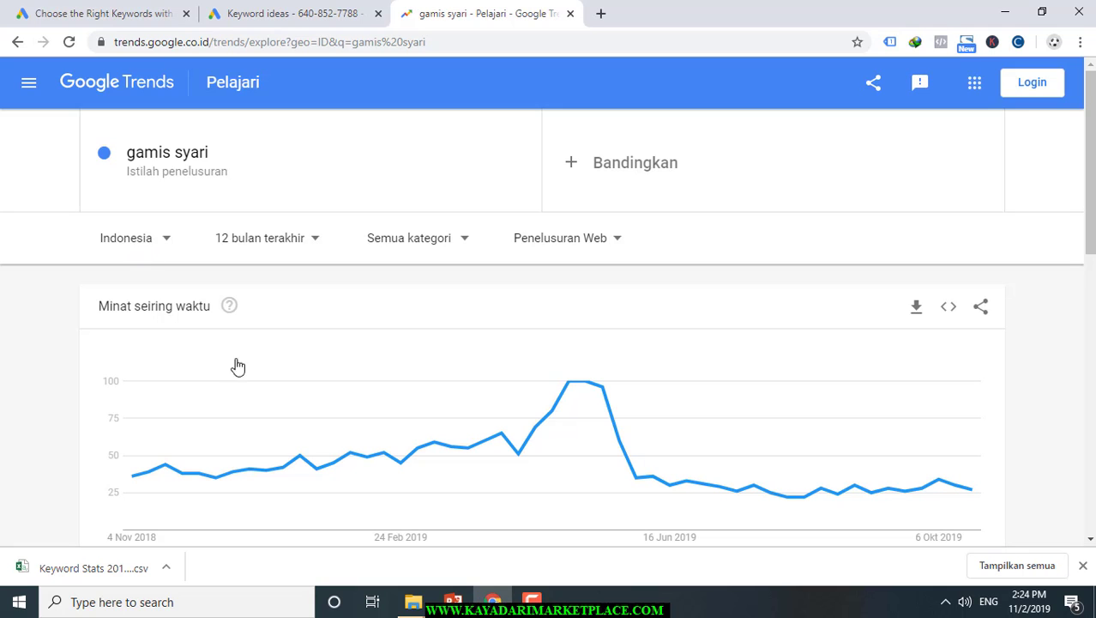
- Examine the interest by subregion (Minat menurut subwilayah) for "gamis syari", then return to the trend filters
scroll(333, 383, down, 2)
scroll(335, 384, down, 3)
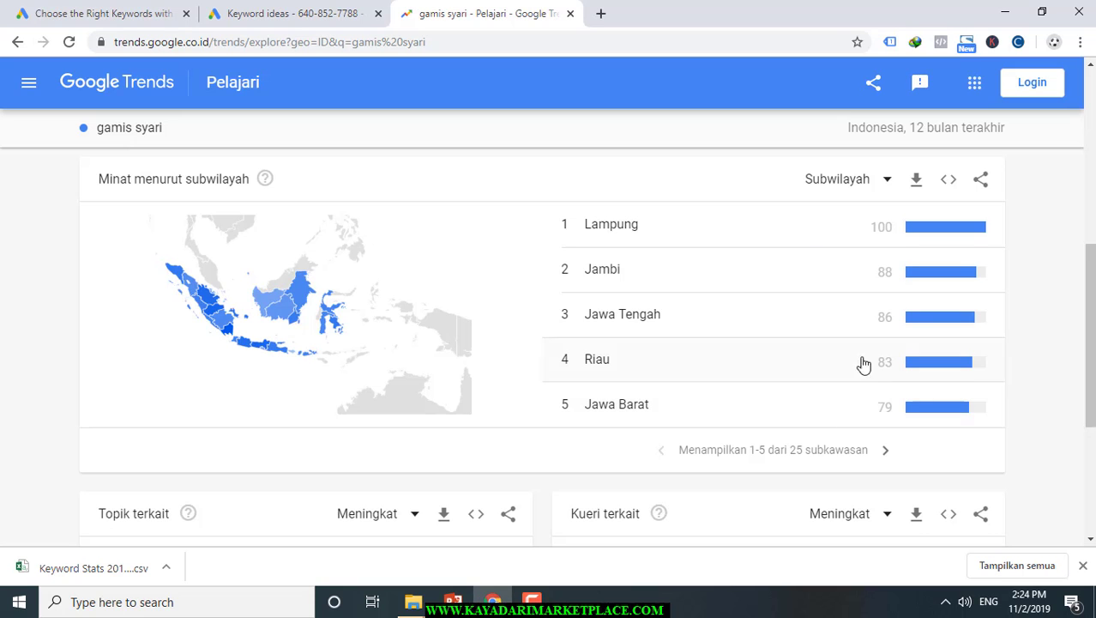
scroll(883, 350, up, 5)
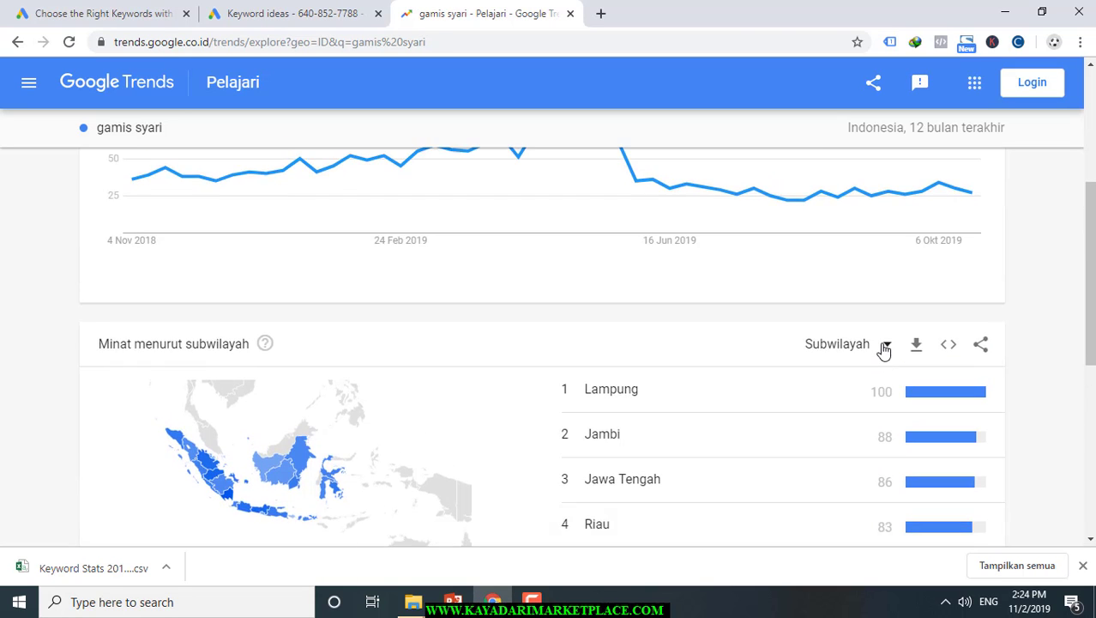
scroll(884, 350, up, 1)
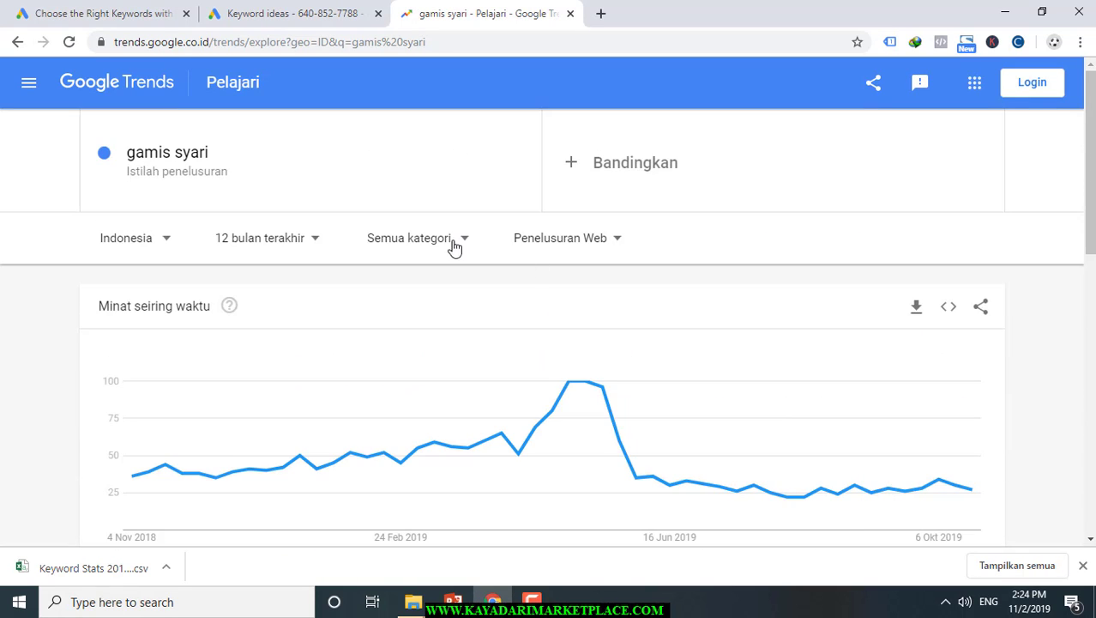
- Limit the "gamis syari" trend to the last 30 days (30 hari terakhir) and the Belanja category
click(311, 248)
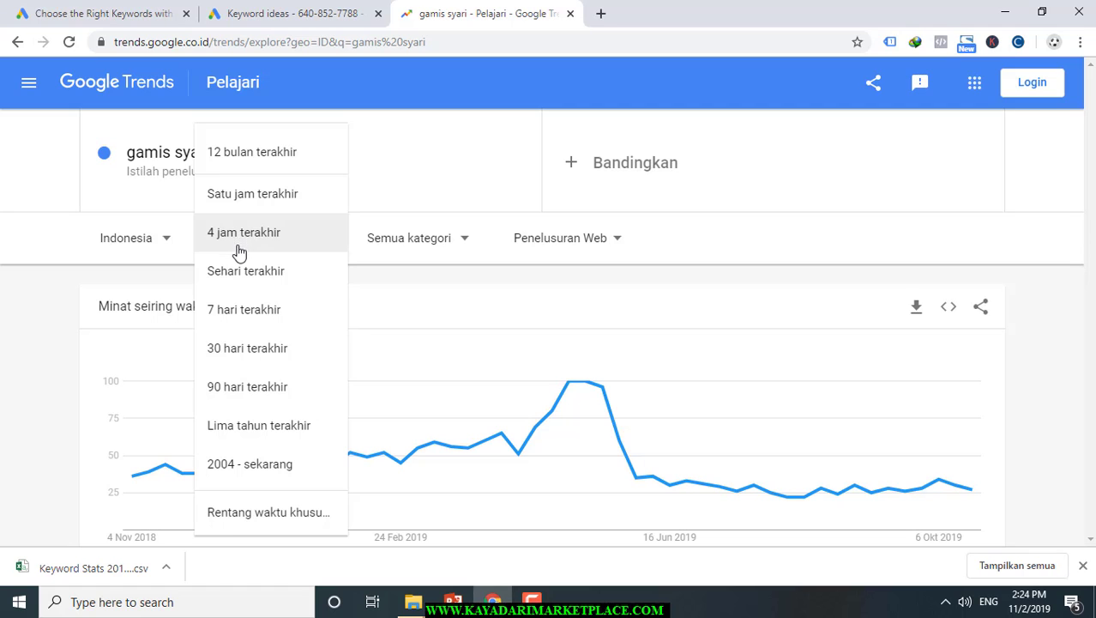
click(263, 350)
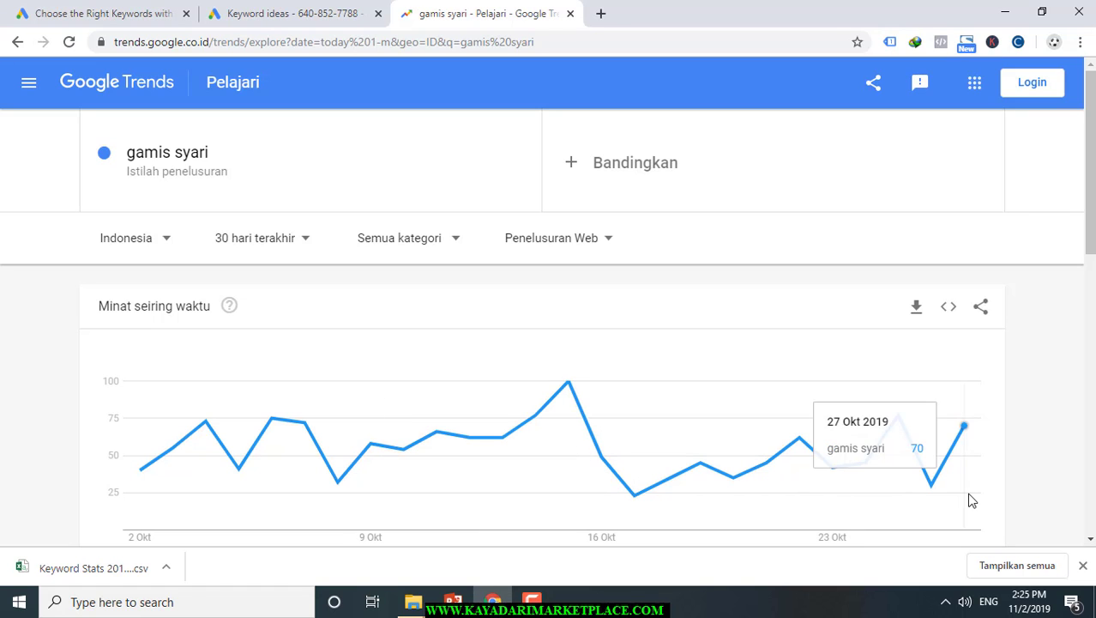
click(449, 245)
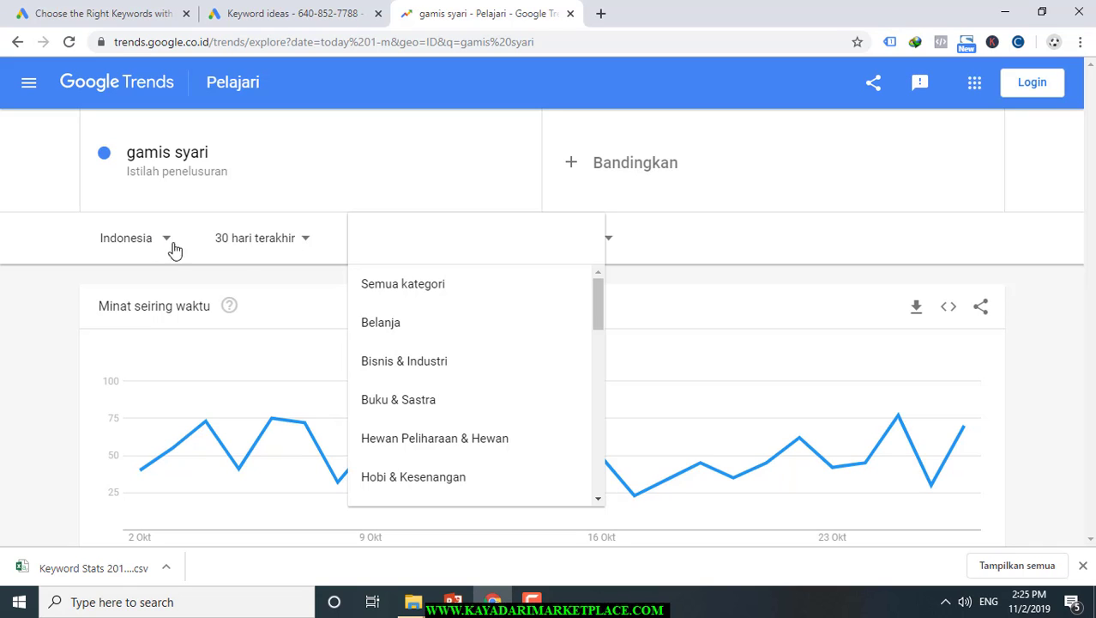
click(379, 323)
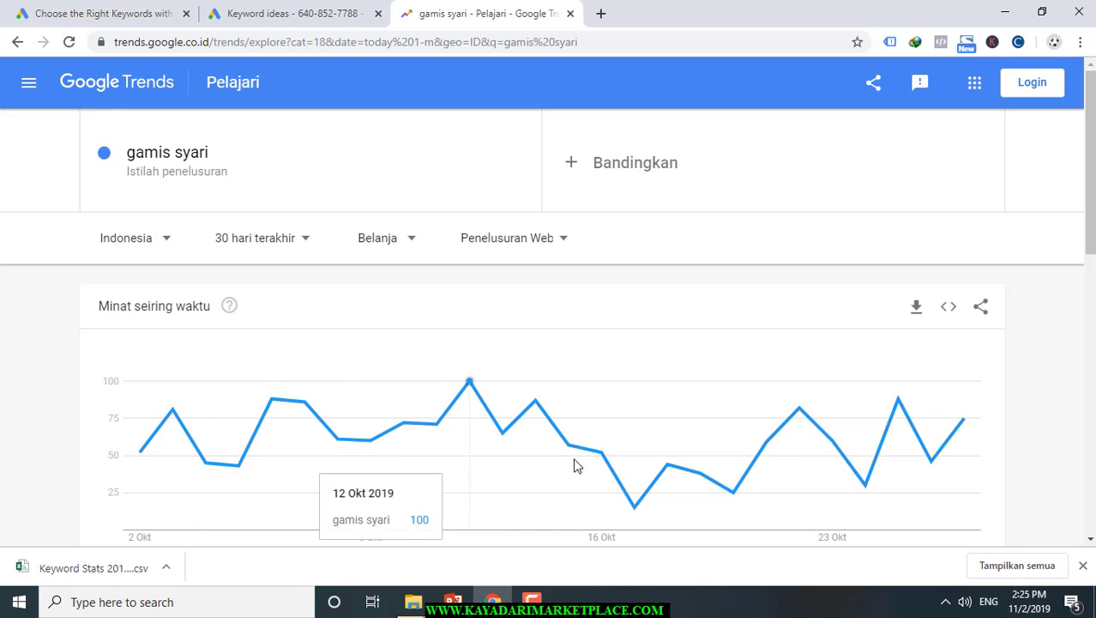
click(537, 250)
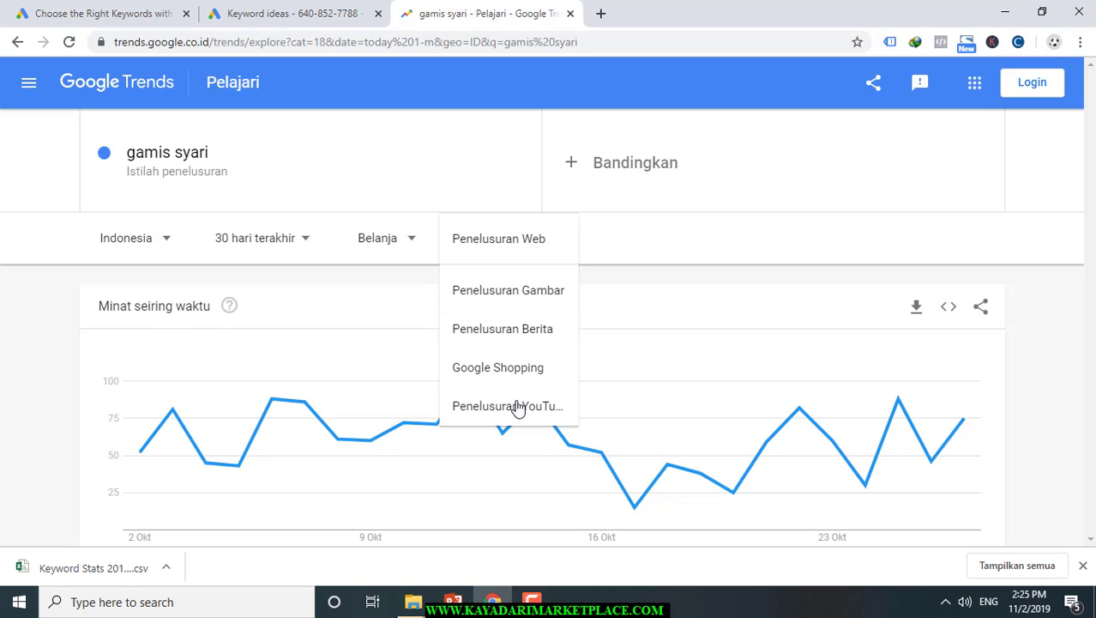
click(294, 245)
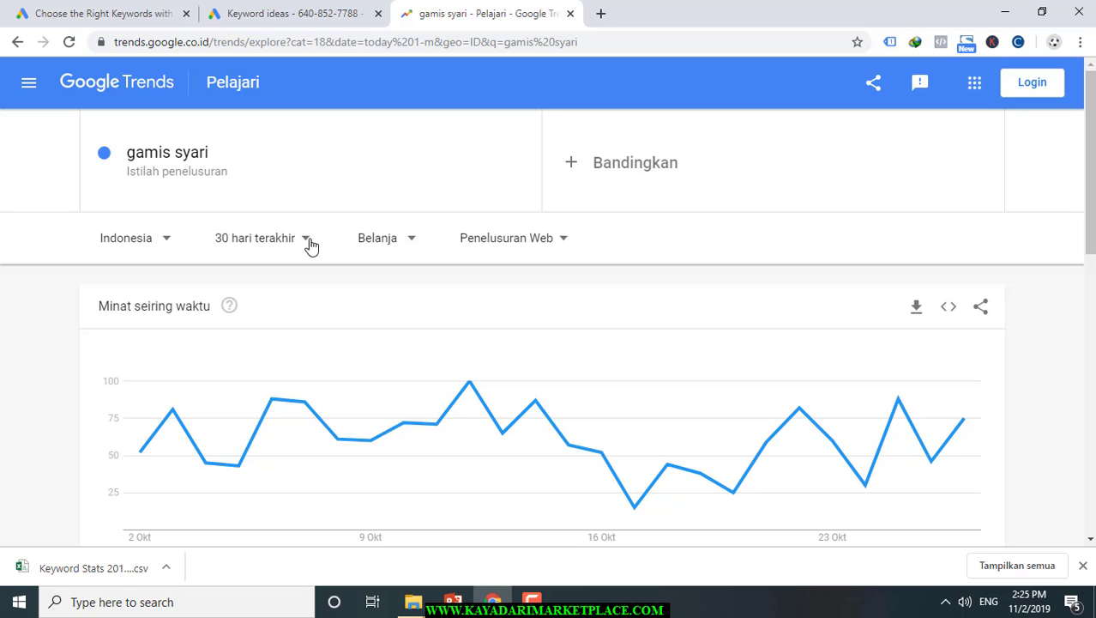
click(283, 239)
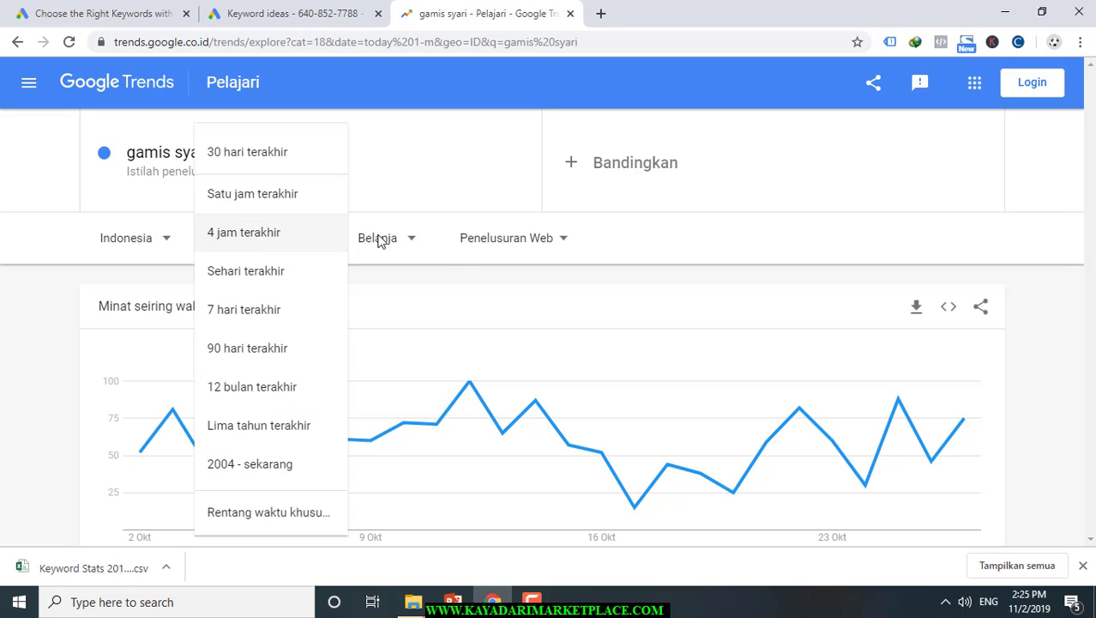
click(465, 278)
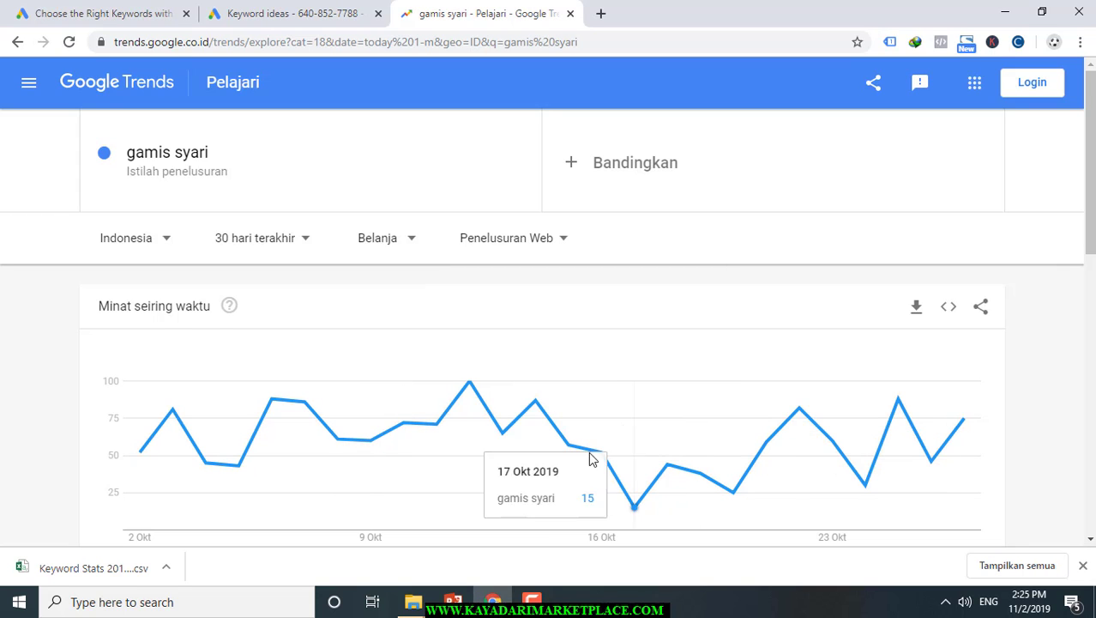
click(526, 603)
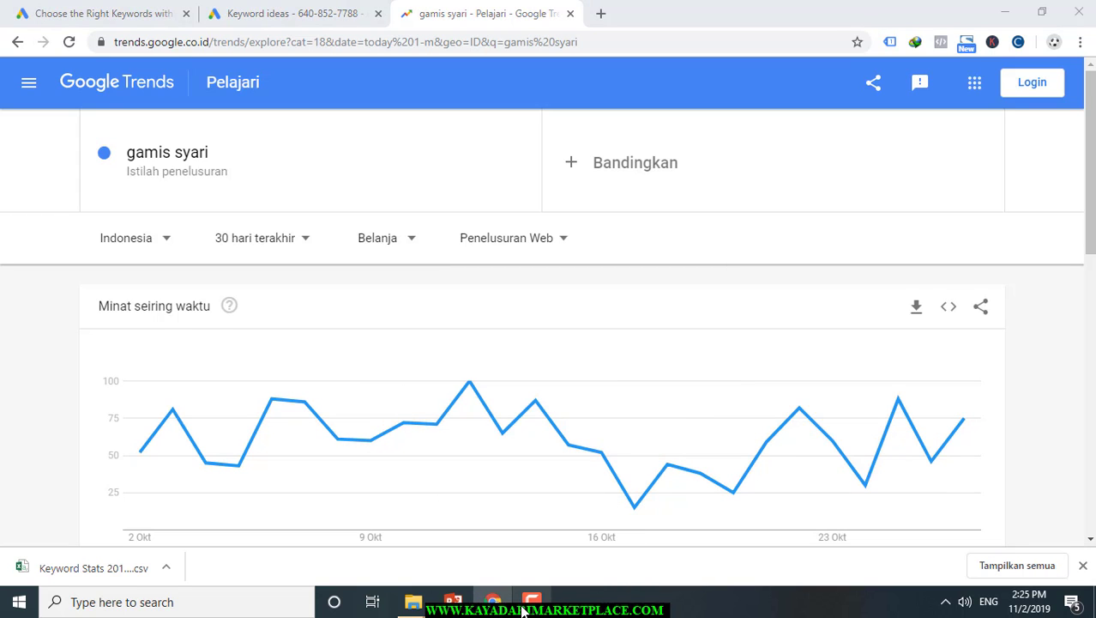